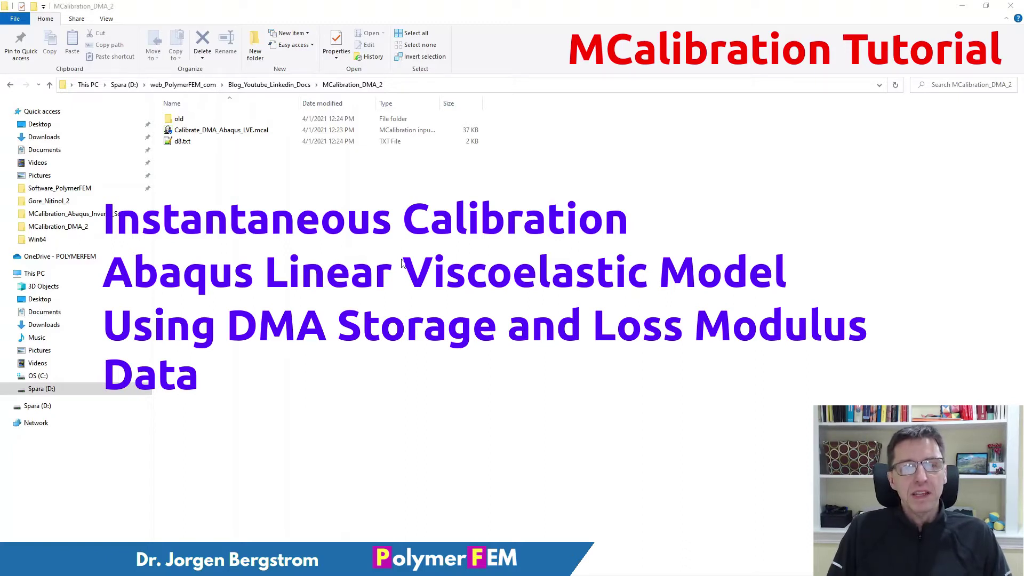
Step: Open d8.txt from the MCalibration_DMA_2 folder in Notepad++
{"action": "double_click", "coordinate": [181, 142]}
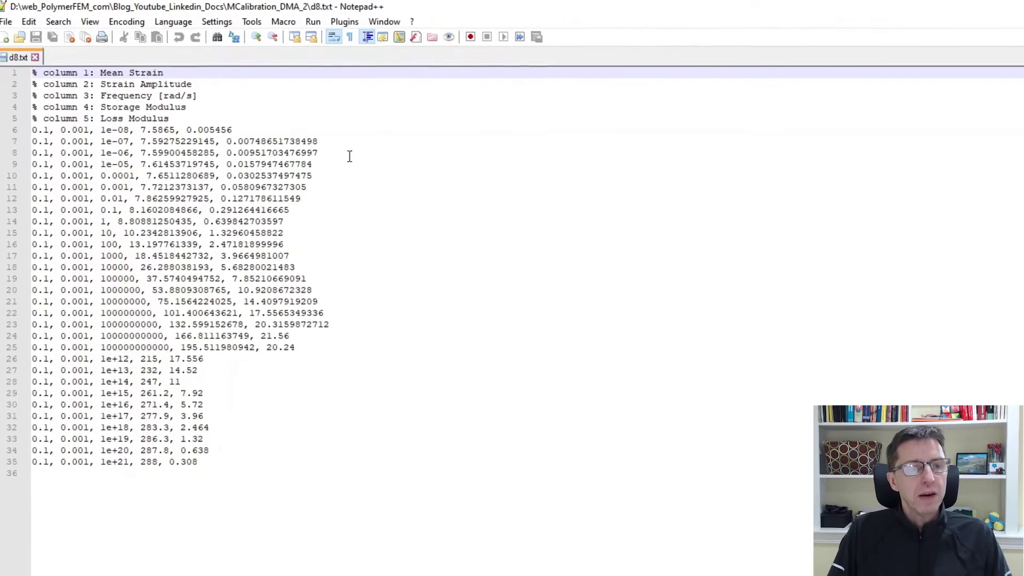
Step: Read through the d8.txt column descriptions and data rows, then leave Notepad++
{"action": "key", "text": "Down"}
{"action": "key", "text": "Down"}
{"action": "key", "text": "Down"}
{"action": "key", "text": "Down"}
{"action": "key", "text": "Down"}
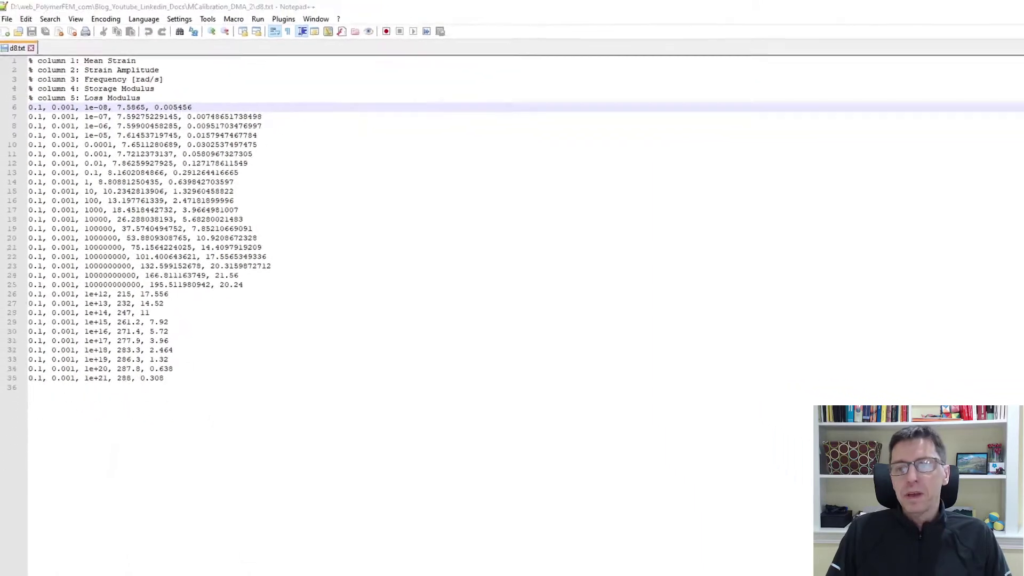
{"action": "key", "text": "alt+Tab"}
{"action": "key", "text": "alt+Tab"}
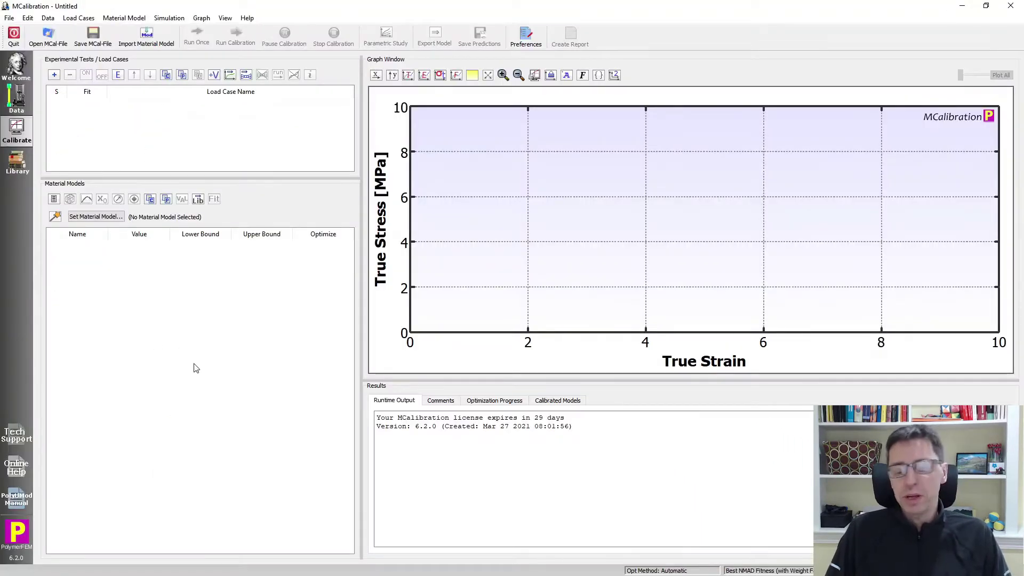
Step: Create a Dynamic Data (E', E") load case from d8.txt, accepting its column assignments
{"action": "left_click", "coordinate": [52, 75]}
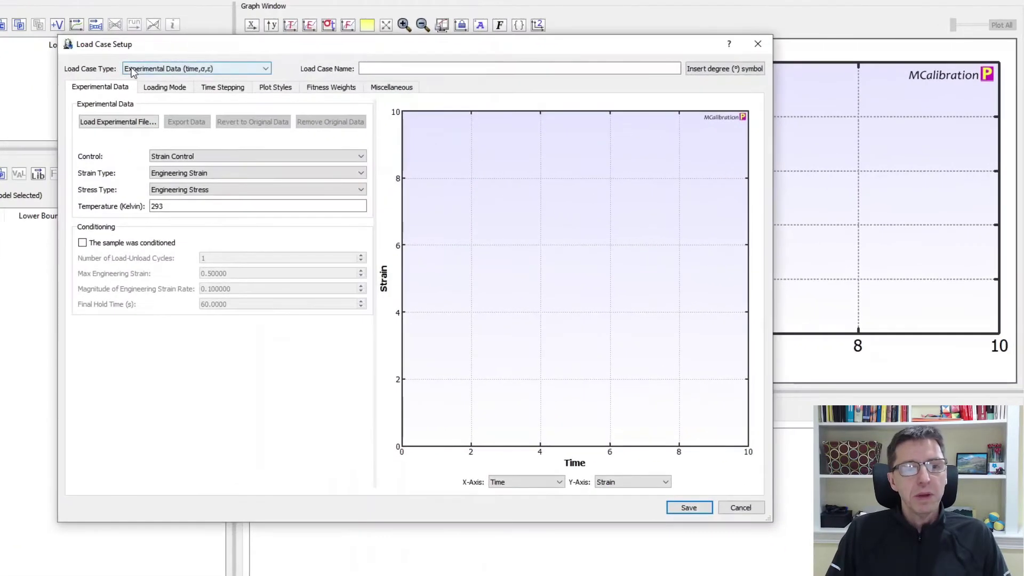
{"action": "left_click", "coordinate": [133, 72]}
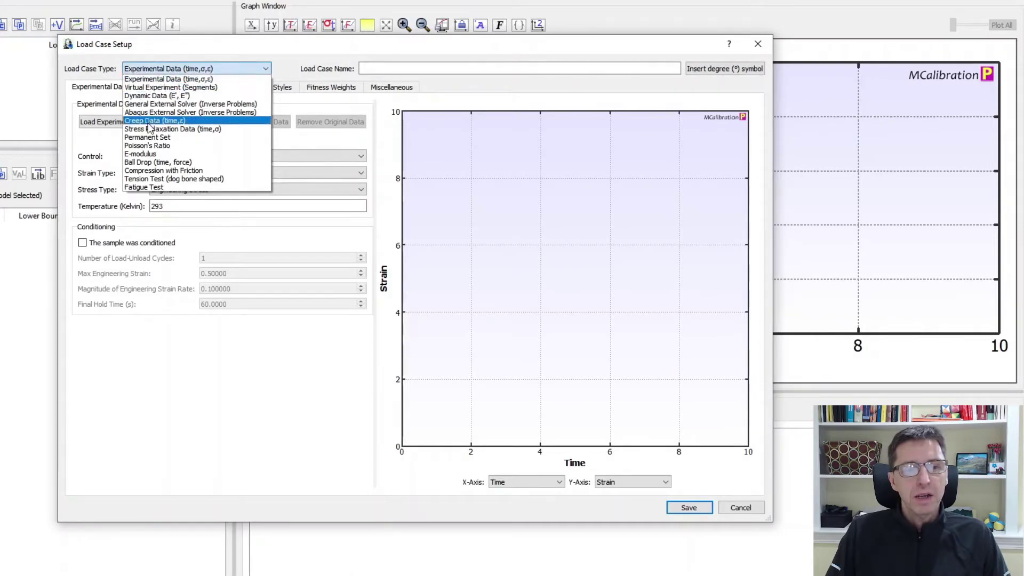
{"action": "left_click", "coordinate": [156, 96]}
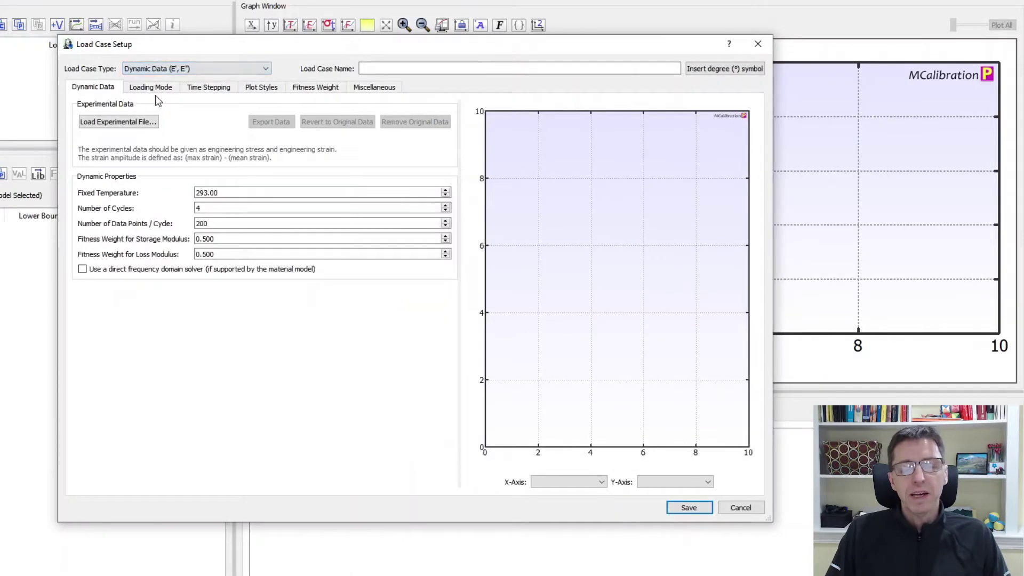
{"action": "left_click", "coordinate": [132, 121]}
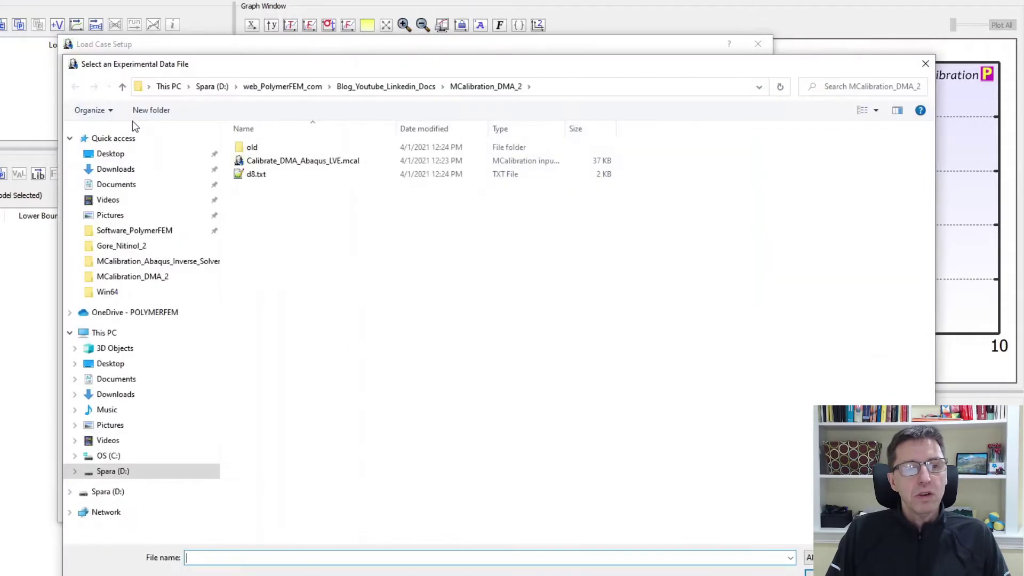
{"action": "left_click", "coordinate": [248, 182]}
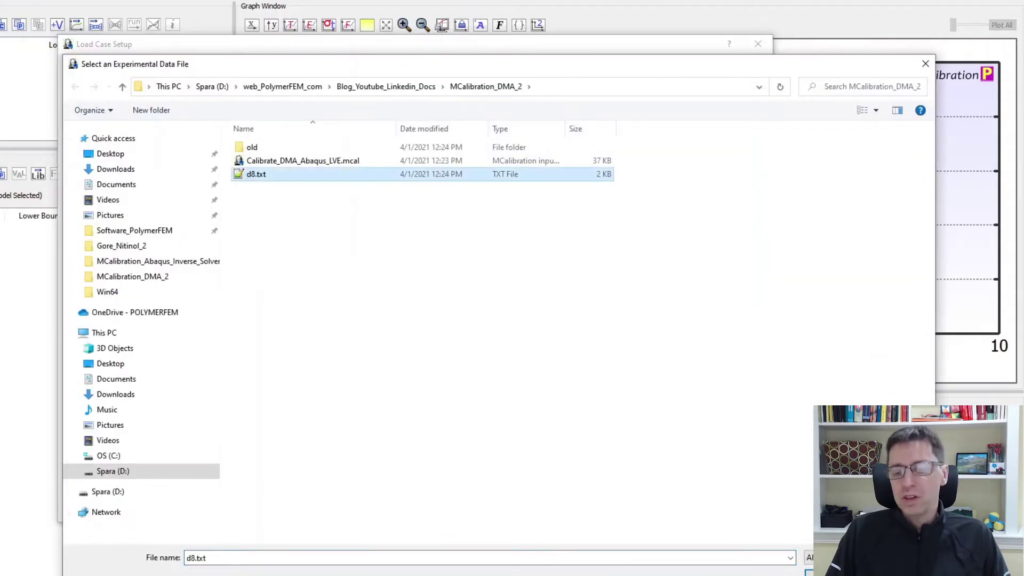
{"action": "double_click", "coordinate": [256, 174]}
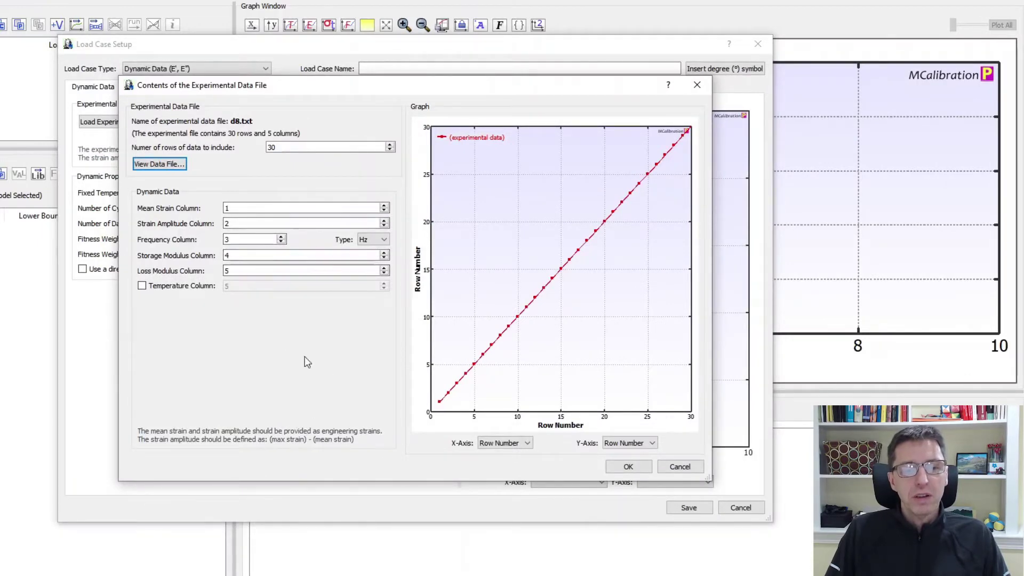
{"action": "left_click", "coordinate": [628, 467]}
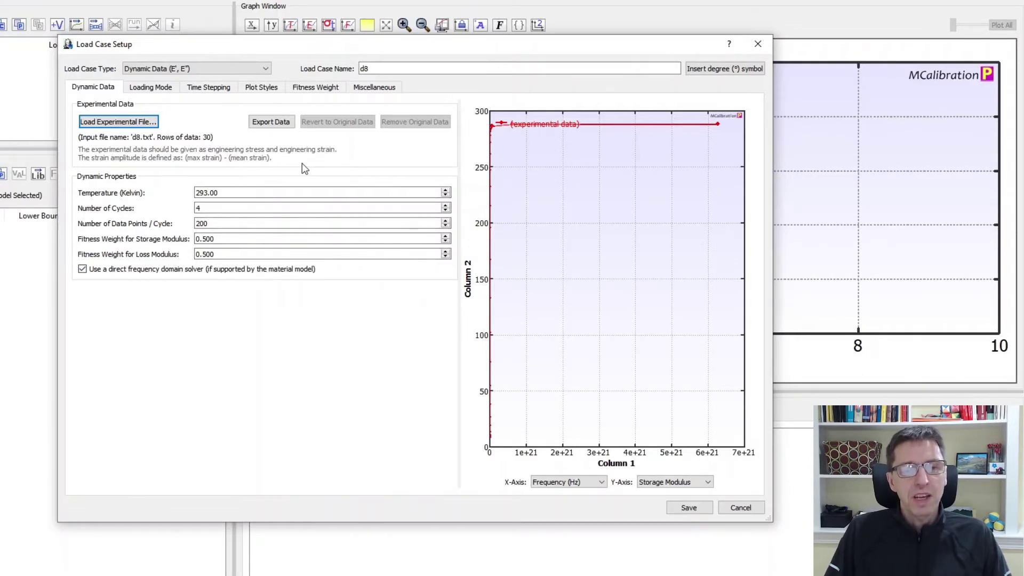
Step: Make the d8 predicted line blue (#5555ff) and save the load case
{"action": "left_click", "coordinate": [256, 87]}
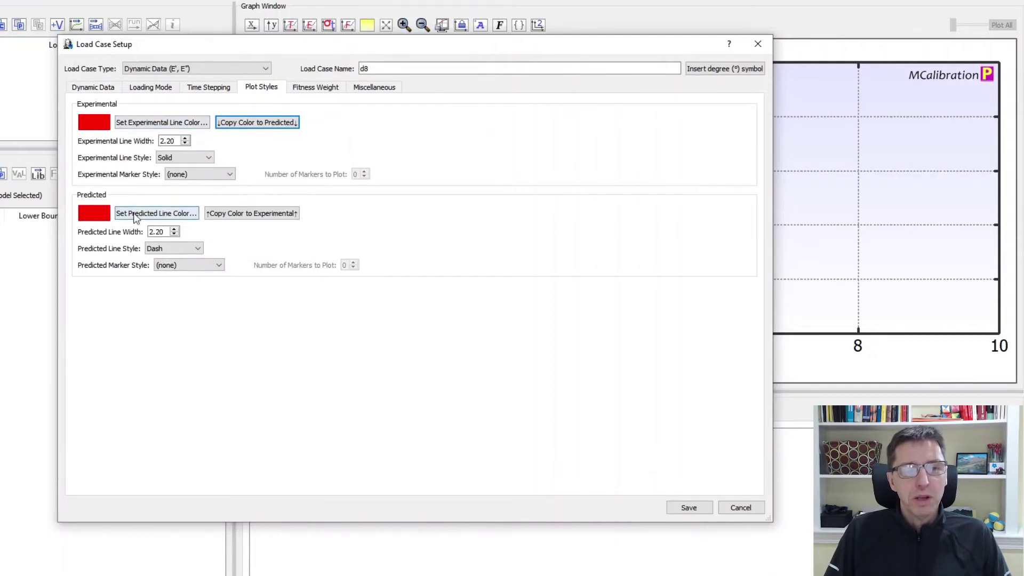
{"action": "left_click", "coordinate": [167, 213]}
{"action": "left_click", "coordinate": [299, 260]}
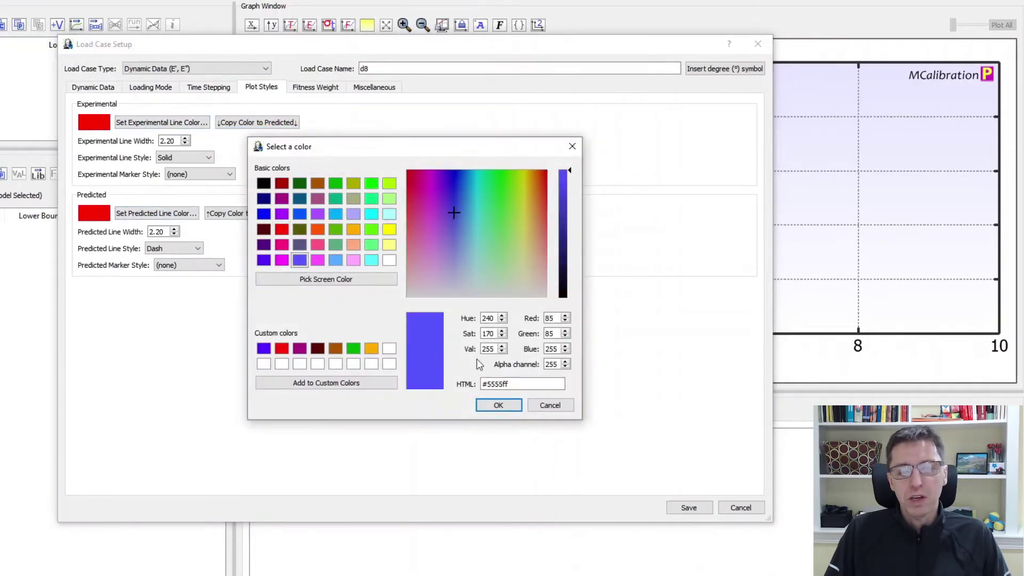
{"action": "left_click", "coordinate": [499, 406]}
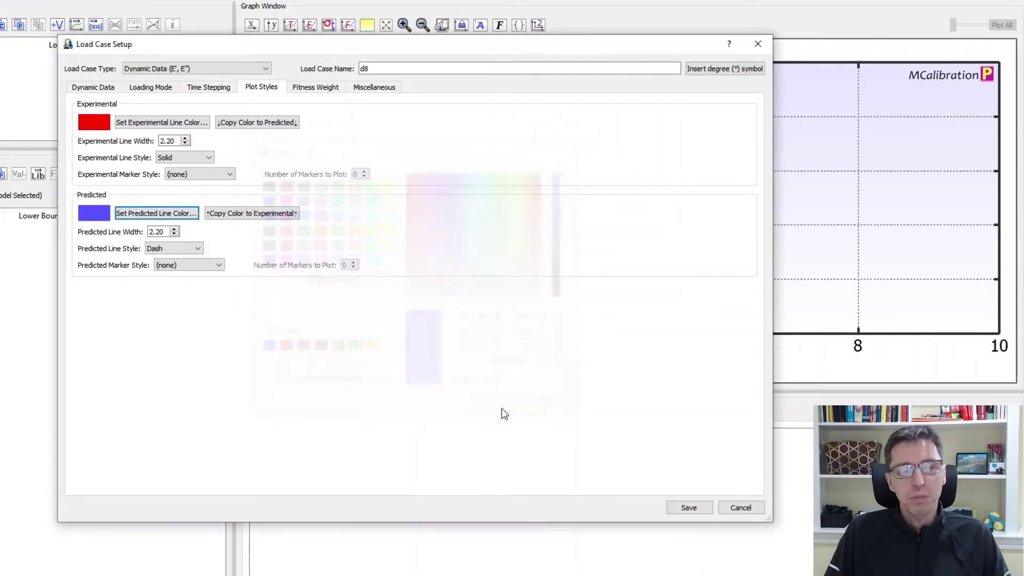
{"action": "left_click", "coordinate": [708, 509]}
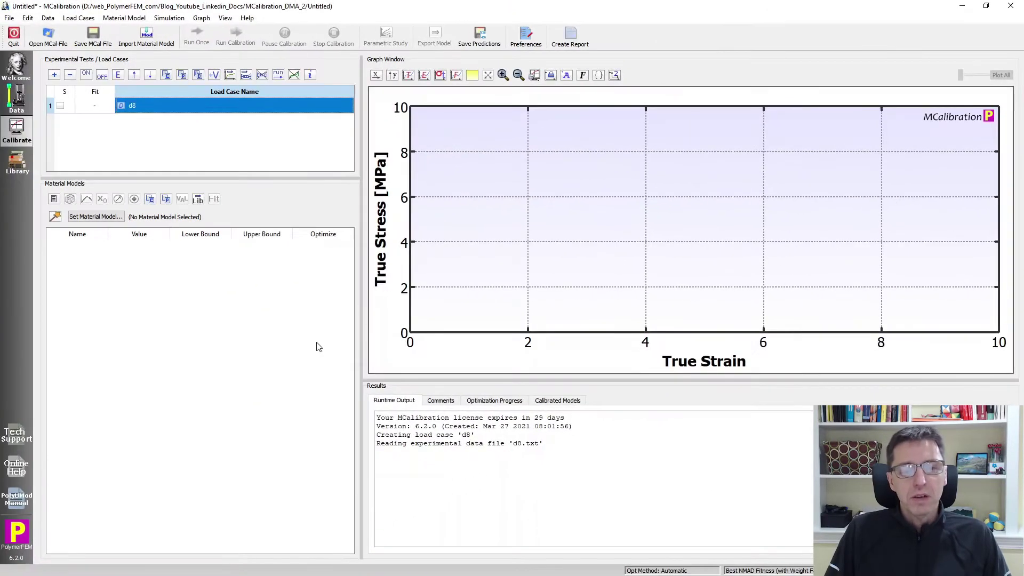
Step: Switch to two graphs and plot storage modulus E' against frequency (rad/s) on the left one
{"action": "left_click", "coordinate": [615, 75]}
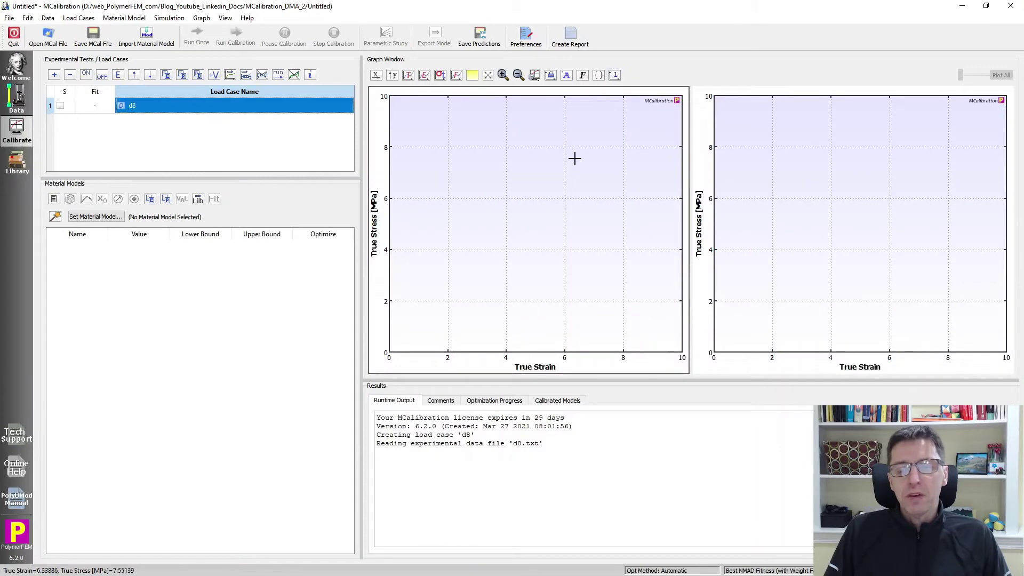
{"action": "left_click", "coordinate": [575, 159]}
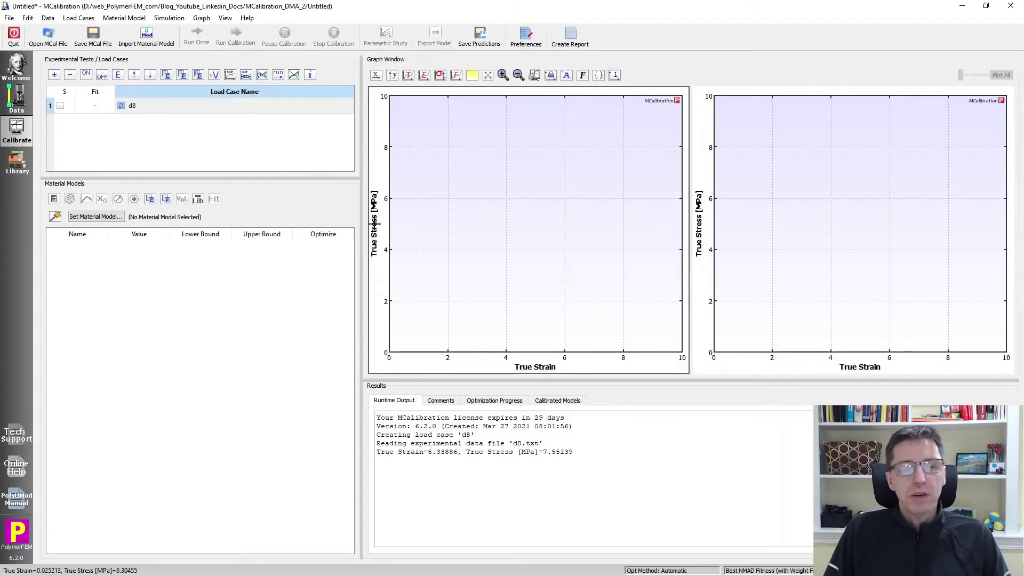
{"action": "left_click", "coordinate": [375, 75]}
{"action": "left_click_drag", "start_coordinate": [390, 165], "coordinate": [287, 145]}
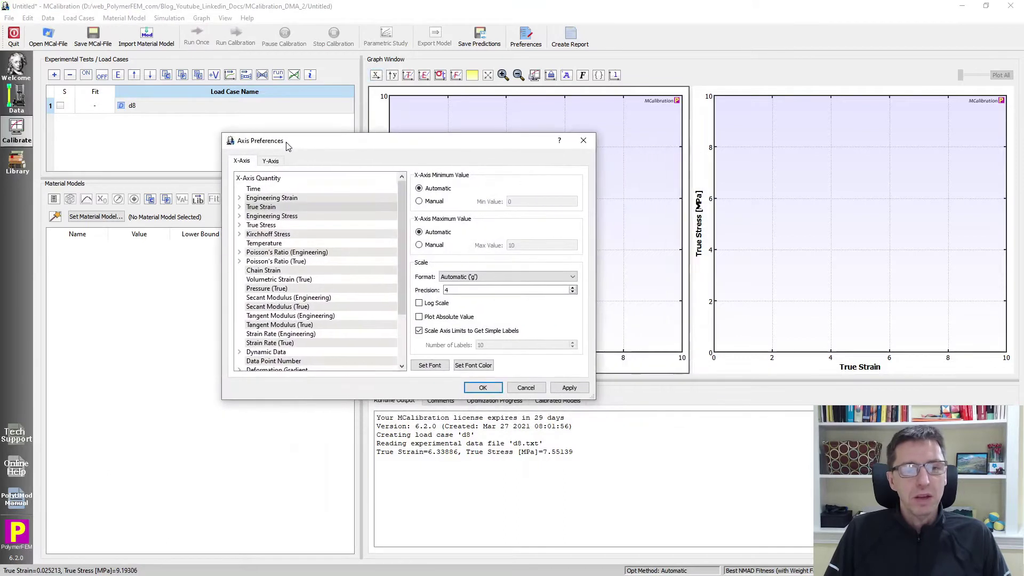
{"action": "scroll", "coordinate": [265, 263], "scroll_direction": "down", "scroll_amount": 2}
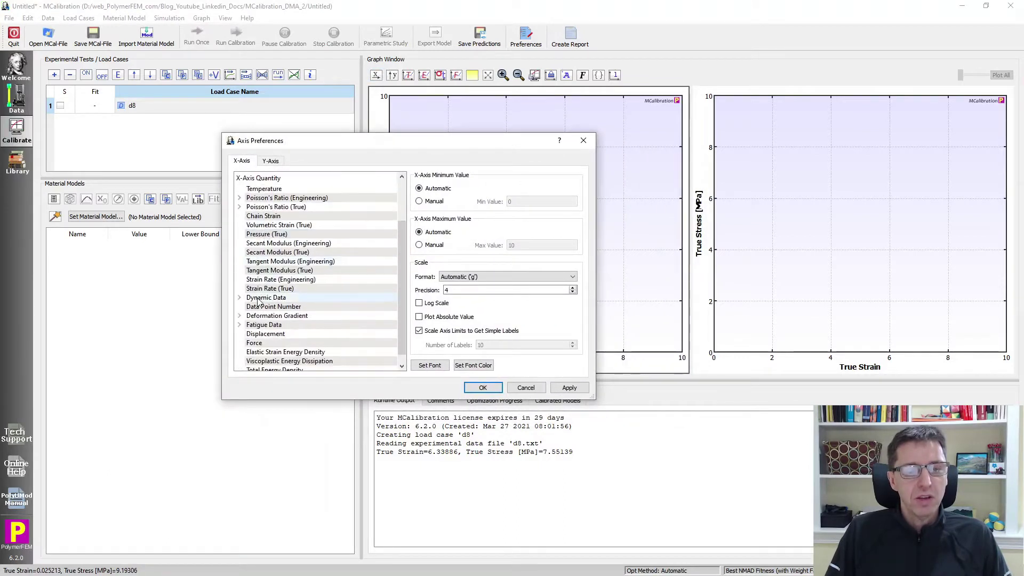
{"action": "left_click", "coordinate": [240, 297]}
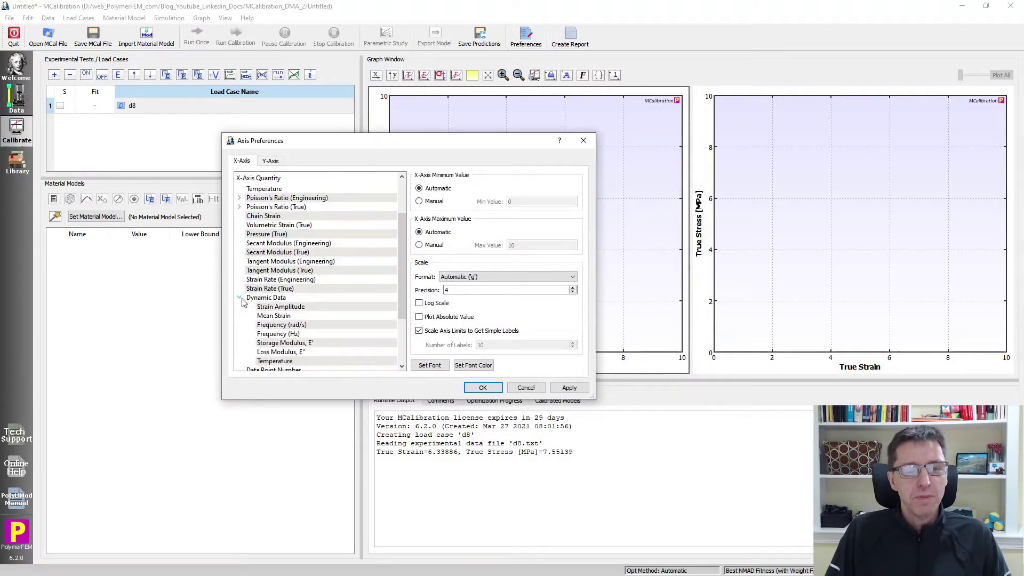
{"action": "left_click", "coordinate": [277, 325]}
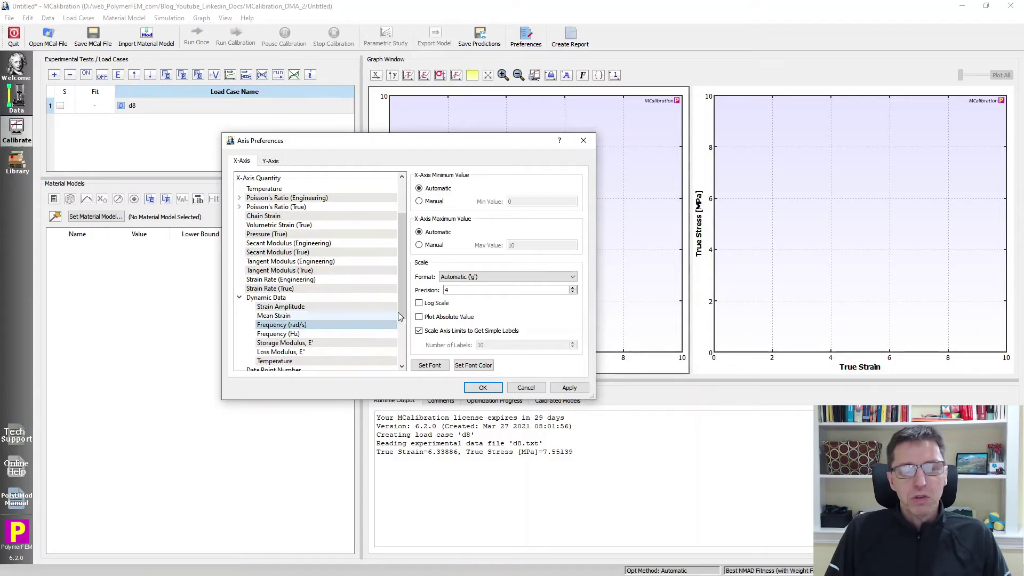
{"action": "left_click", "coordinate": [271, 161]}
{"action": "scroll", "coordinate": [266, 253], "scroll_direction": "down", "scroll_amount": 2}
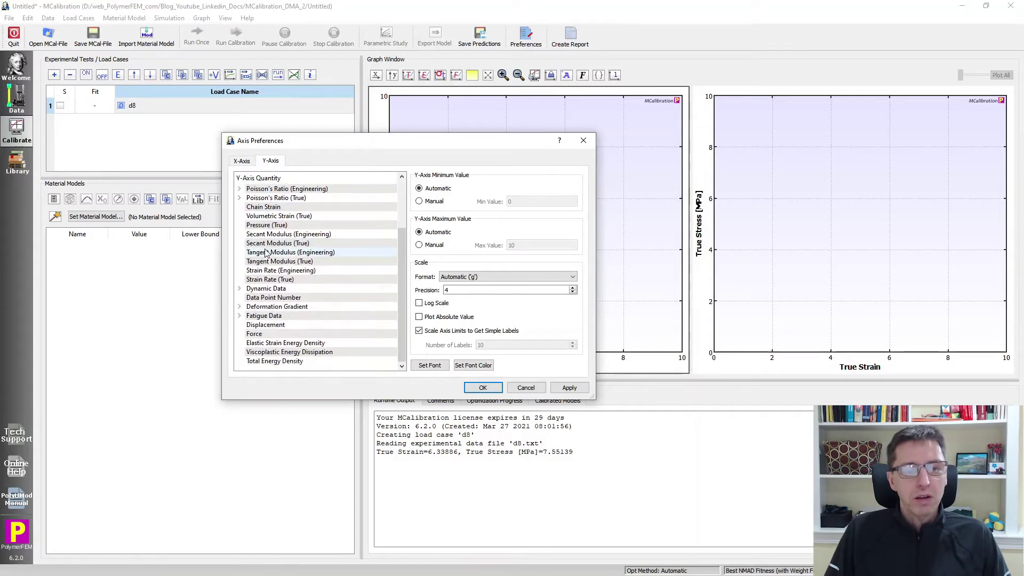
{"action": "left_click", "coordinate": [240, 290]}
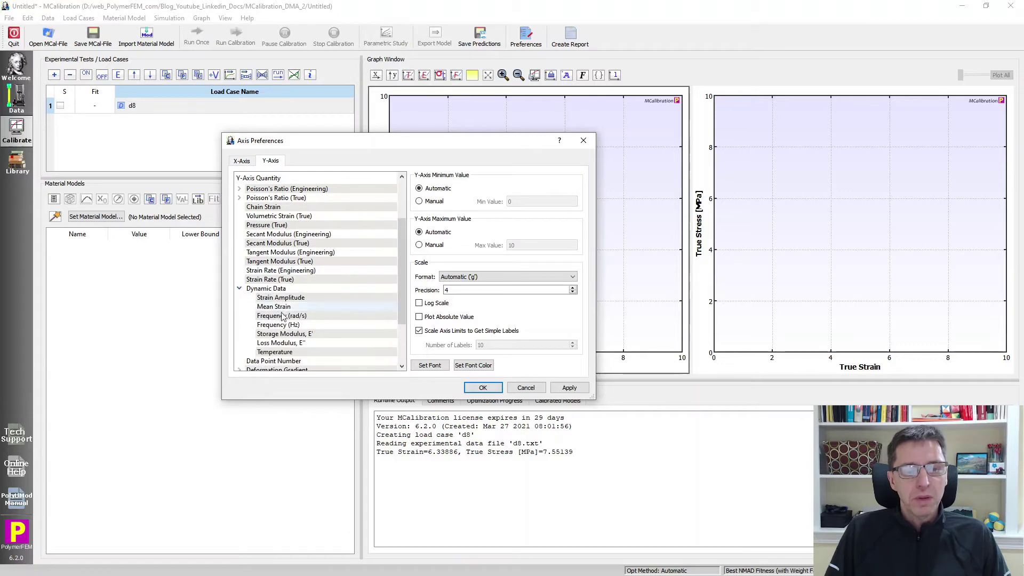
{"action": "left_click", "coordinate": [287, 334]}
{"action": "left_click", "coordinate": [483, 388]}
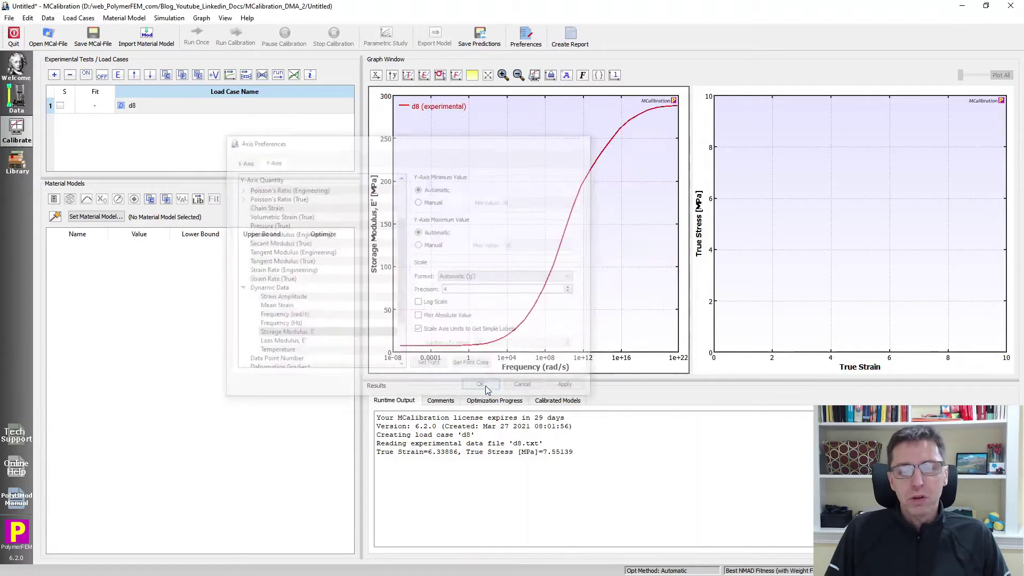
Step: Plot loss modulus against frequency (rad/s) on the second graph
{"action": "left_click", "coordinate": [887, 171]}
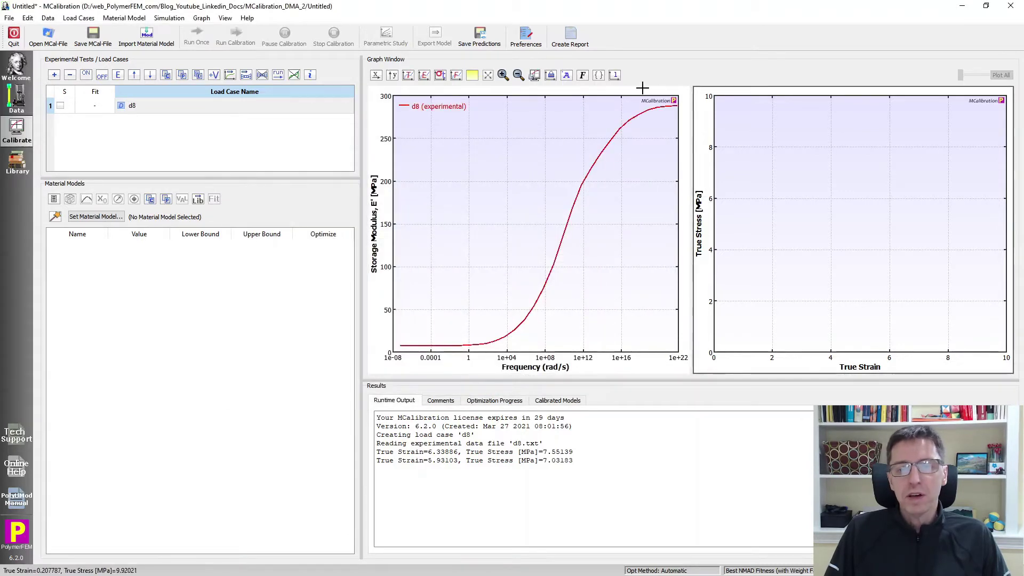
{"action": "left_click", "coordinate": [377, 75]}
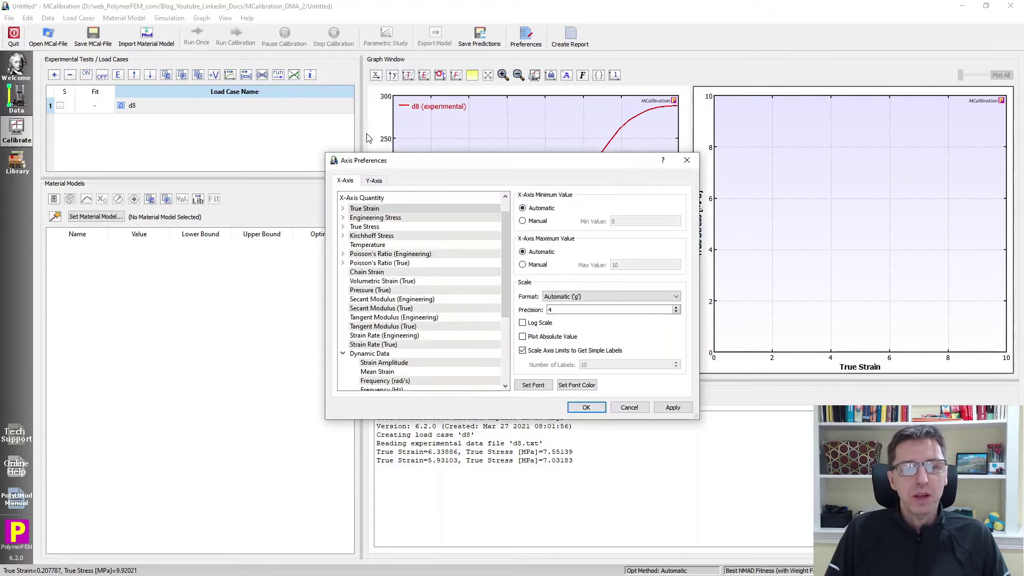
{"action": "scroll", "coordinate": [376, 307], "scroll_direction": "down", "scroll_amount": 2}
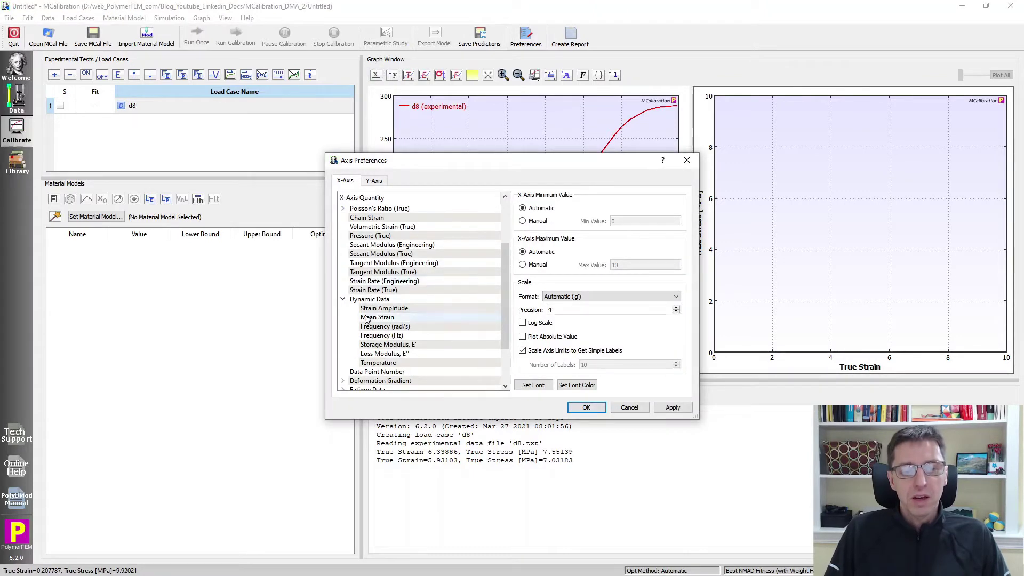
{"action": "left_click", "coordinate": [398, 327]}
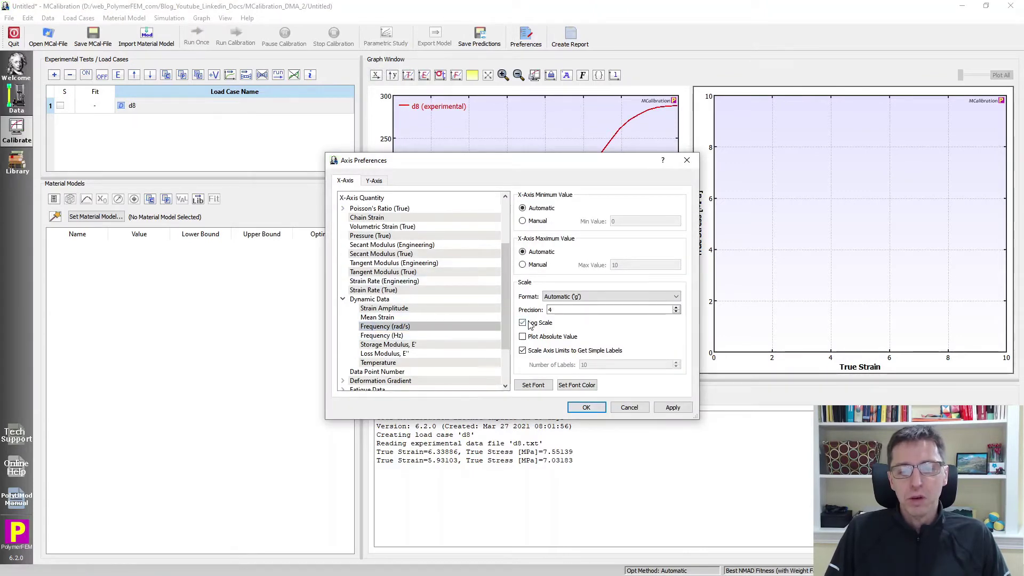
{"action": "left_click", "coordinate": [374, 181]}
{"action": "scroll", "coordinate": [394, 336], "scroll_direction": "down", "scroll_amount": 2}
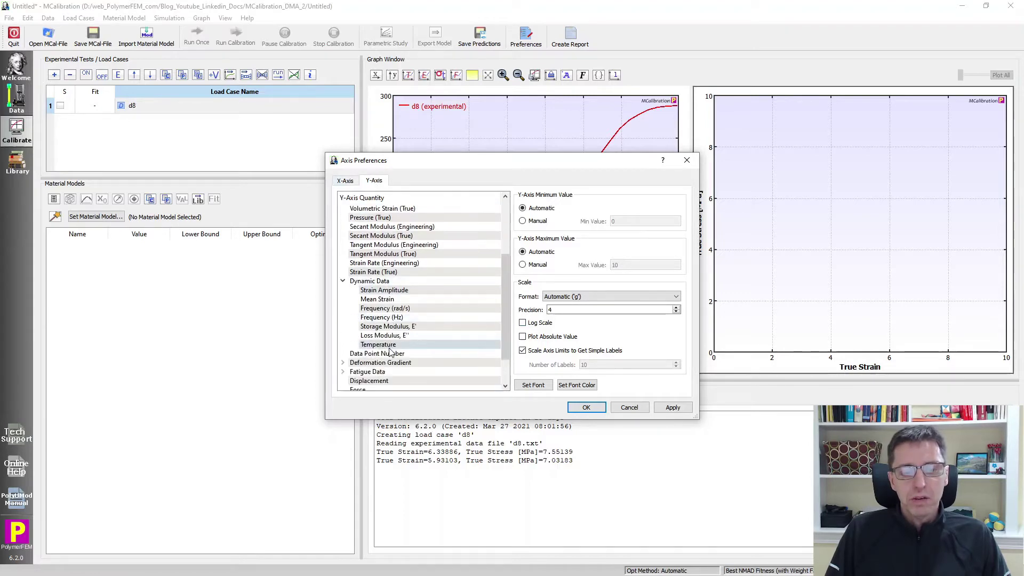
{"action": "left_click", "coordinate": [393, 336]}
{"action": "left_click", "coordinate": [587, 408]}
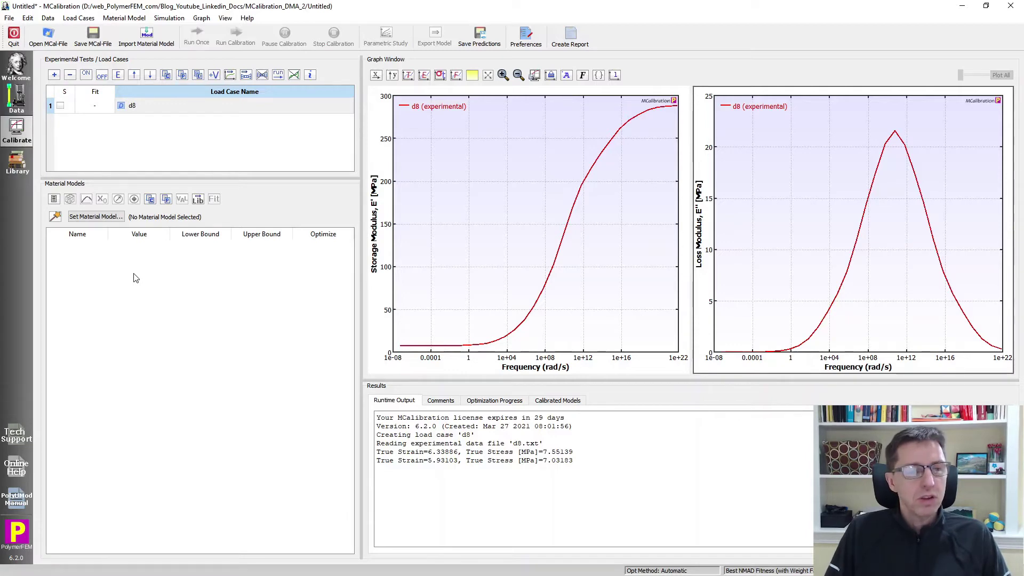
Step: Select the ABAQUS-Hyperelastic-Viscoelastic material model with Arruda-Boyce as the hyperelastic model
{"action": "left_click", "coordinate": [96, 217]}
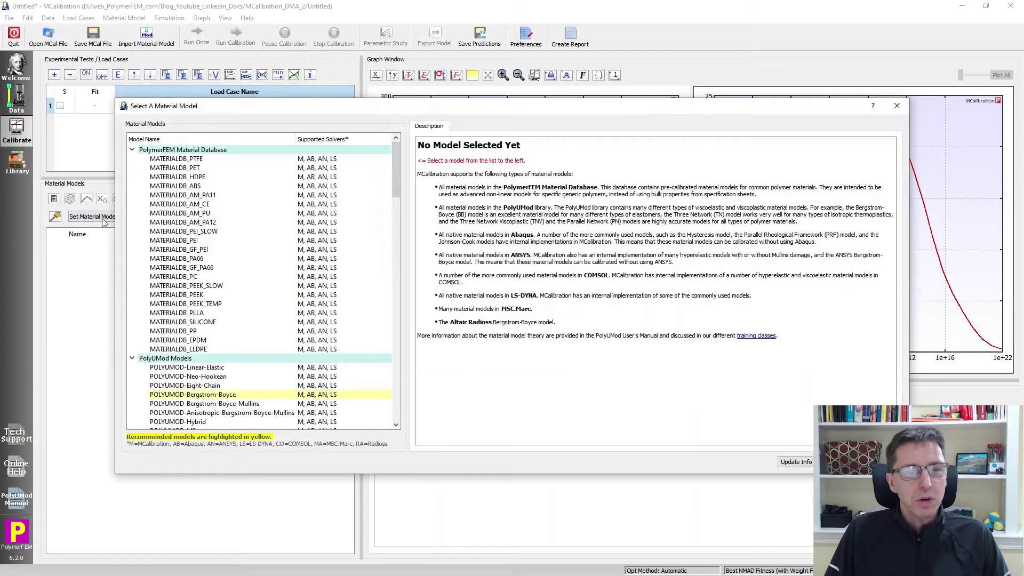
{"action": "scroll", "coordinate": [230, 241], "scroll_direction": "down", "scroll_amount": 8}
{"action": "scroll", "coordinate": [232, 245], "scroll_direction": "down", "scroll_amount": 8}
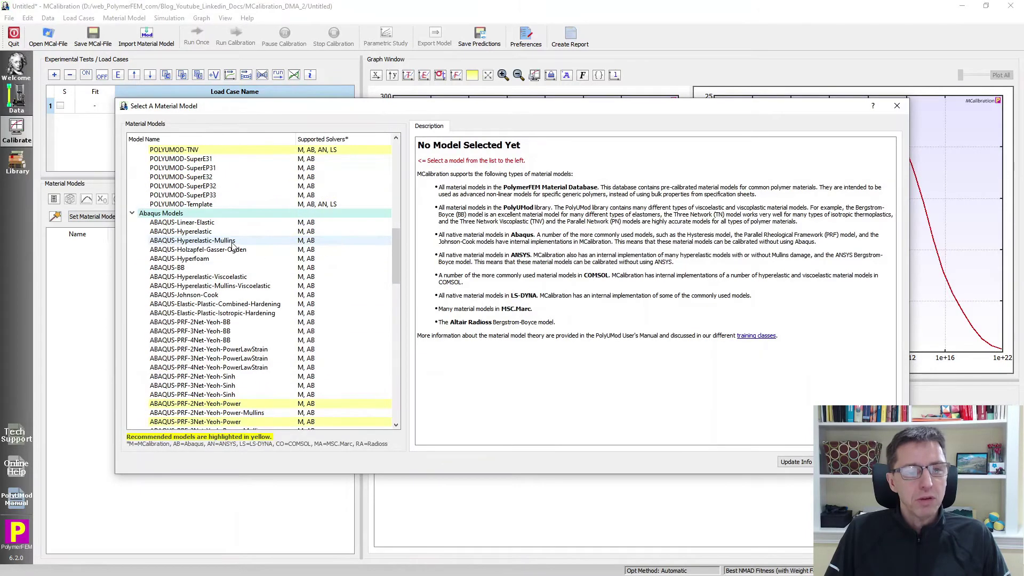
{"action": "scroll", "coordinate": [233, 246], "scroll_direction": "down", "scroll_amount": 1}
{"action": "left_click", "coordinate": [196, 249]}
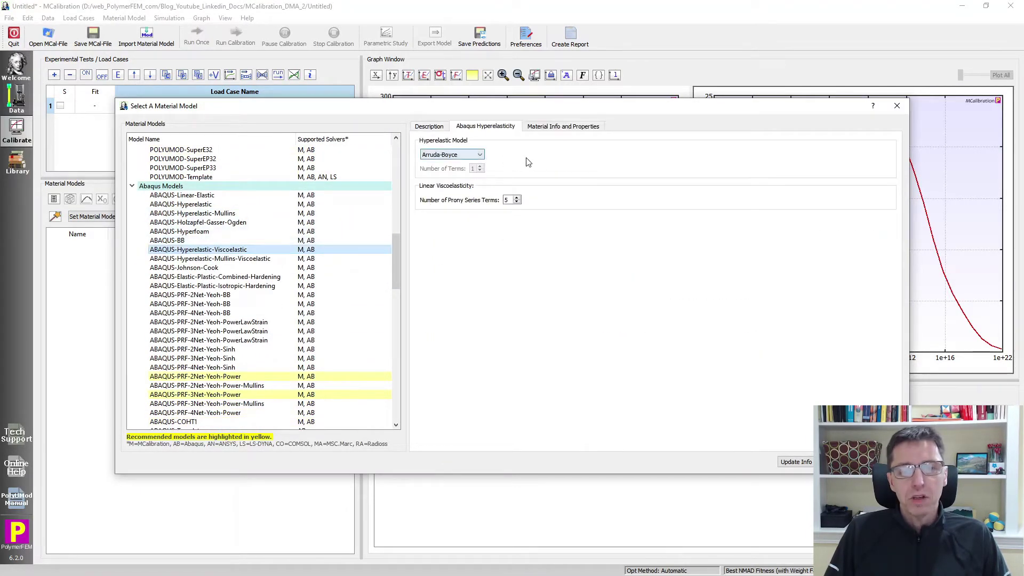
{"action": "left_click", "coordinate": [469, 156]}
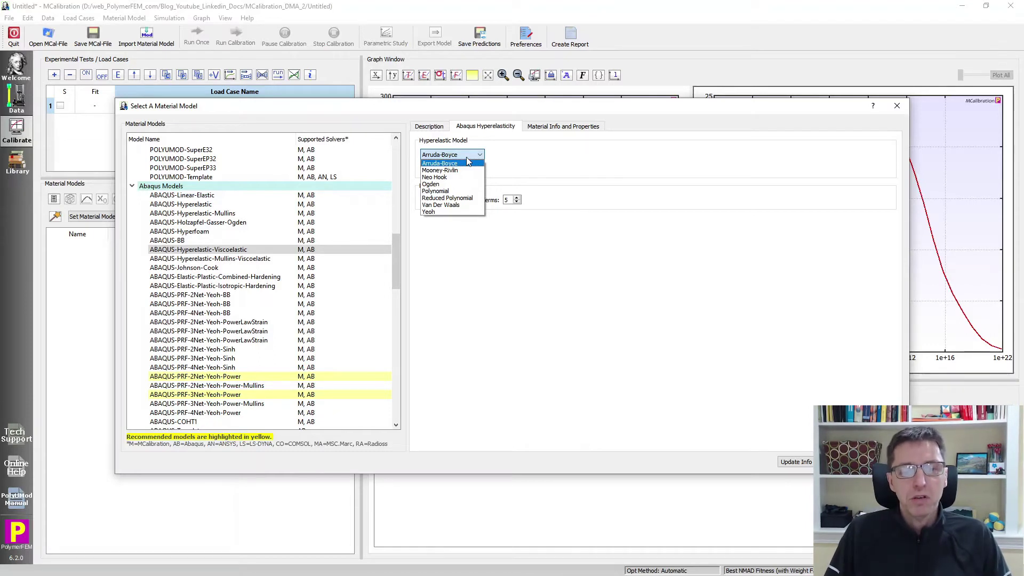
{"action": "left_click", "coordinate": [646, 272]}
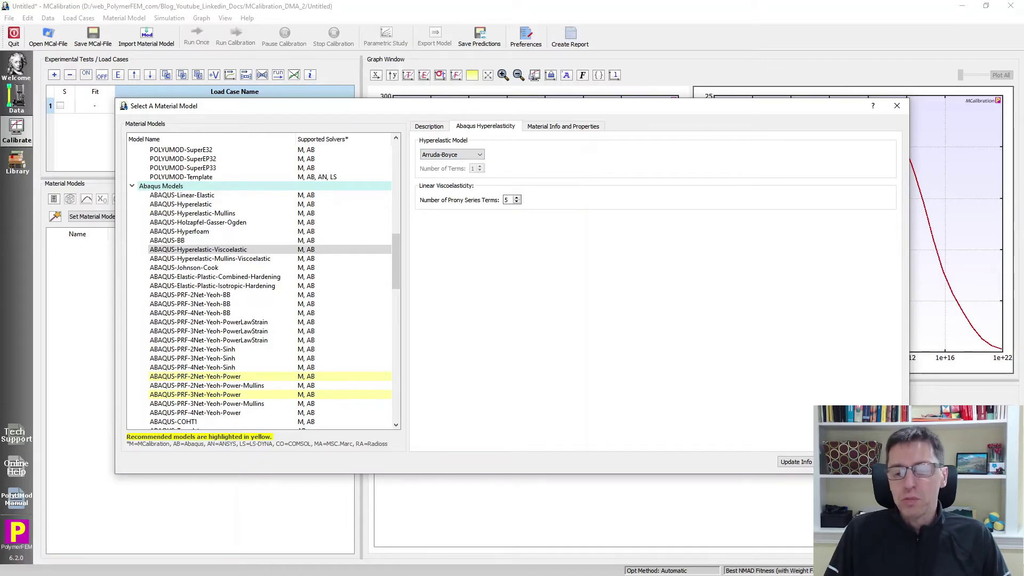
{"action": "left_click", "coordinate": [846, 462]}
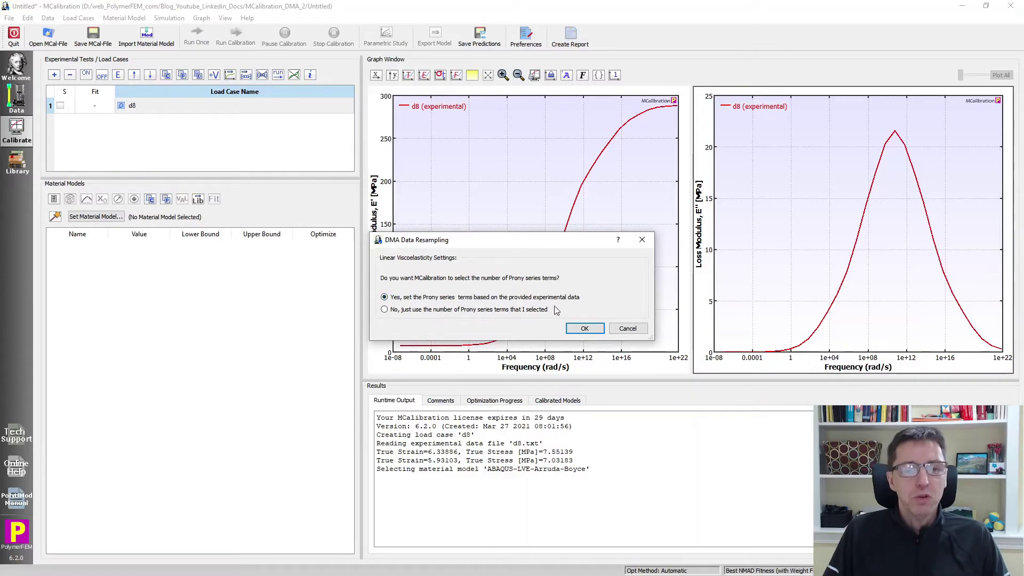
Step: Set the 30 Prony series terms from the d8 data, review the parameter table, and run once
{"action": "left_click", "coordinate": [585, 327]}
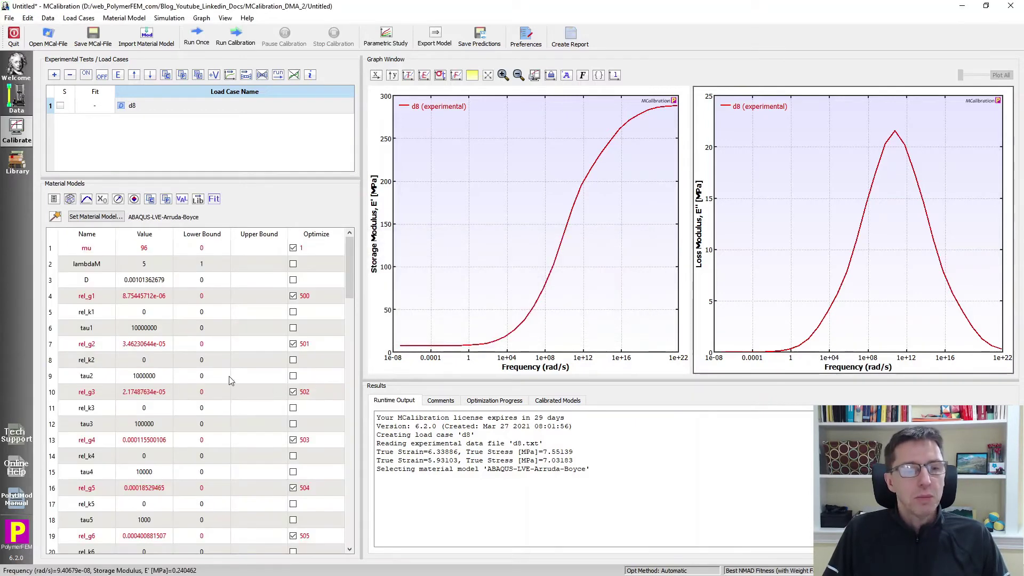
{"action": "scroll", "coordinate": [199, 414], "scroll_direction": "down", "scroll_amount": 20}
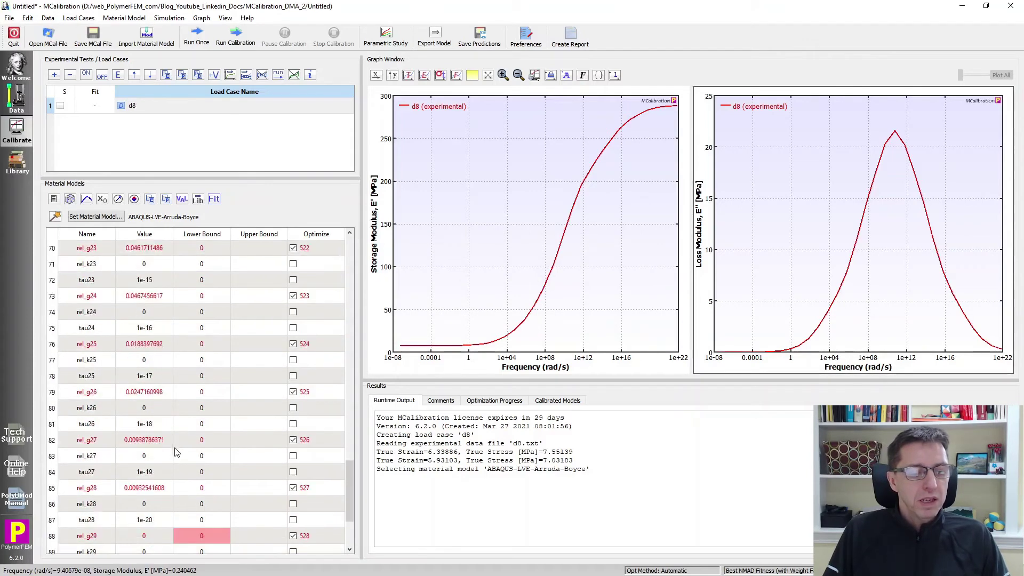
{"action": "scroll", "coordinate": [178, 451], "scroll_direction": "down", "scroll_amount": 3}
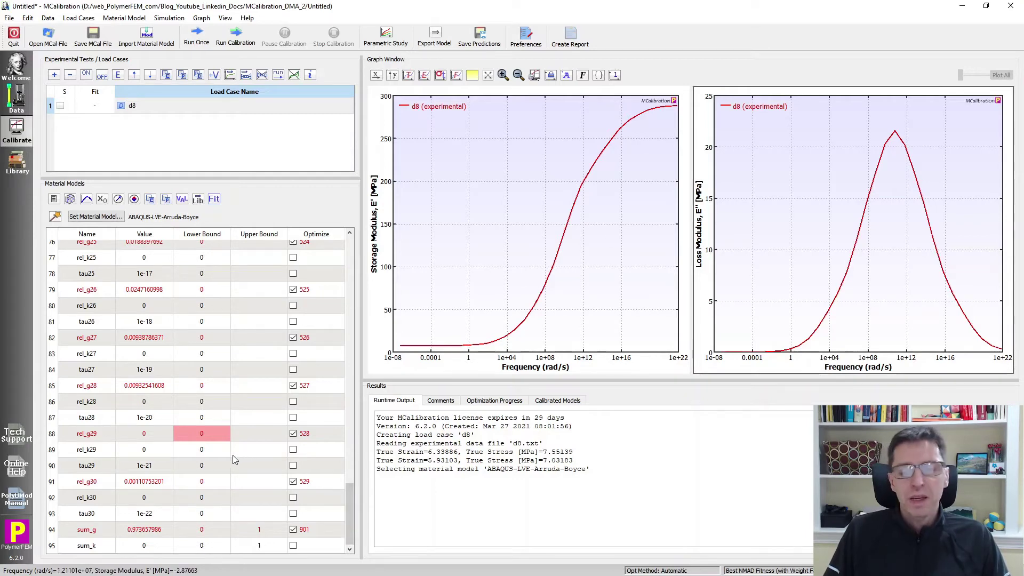
{"action": "scroll", "coordinate": [234, 457], "scroll_direction": "up", "scroll_amount": 8}
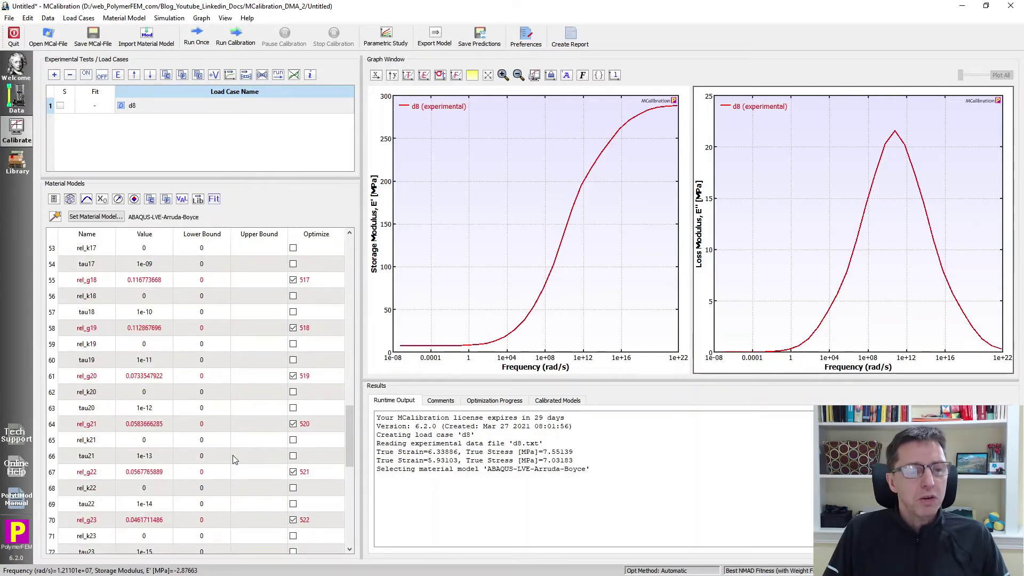
{"action": "scroll", "coordinate": [233, 455], "scroll_direction": "up", "scroll_amount": 17}
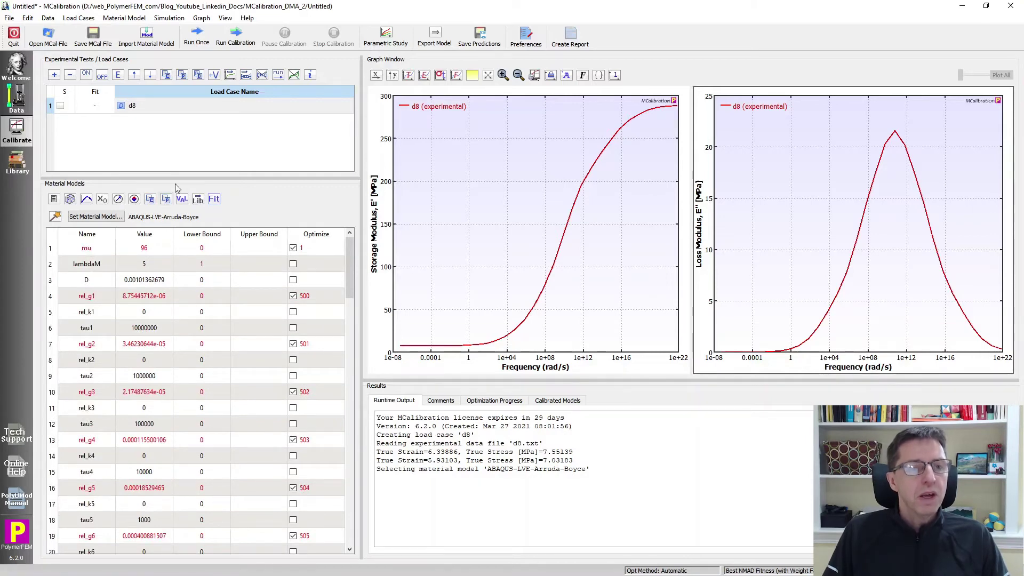
{"action": "left_click", "coordinate": [196, 34]}
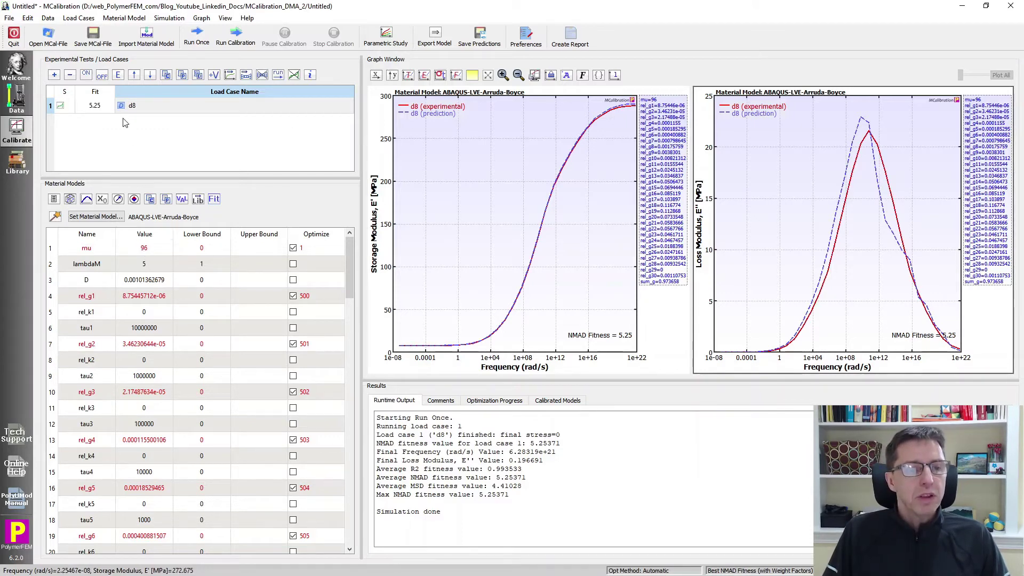
Step: Rerun the single simulation (NMAD fitness 5.25) and bring up the calibration optimization method choices
{"action": "mouse_move", "coordinate": [128, 117]}
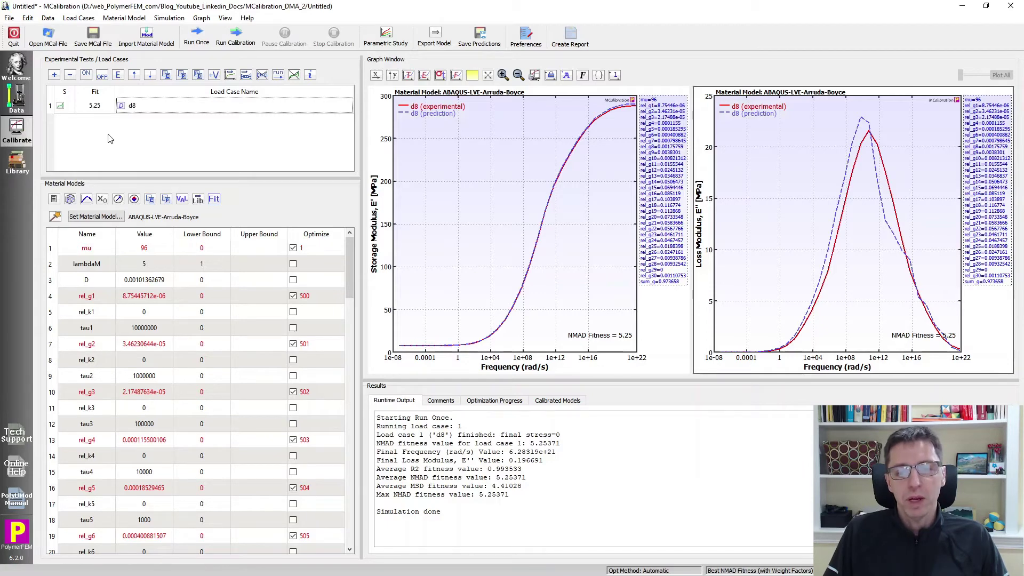
{"action": "left_click", "coordinate": [197, 37]}
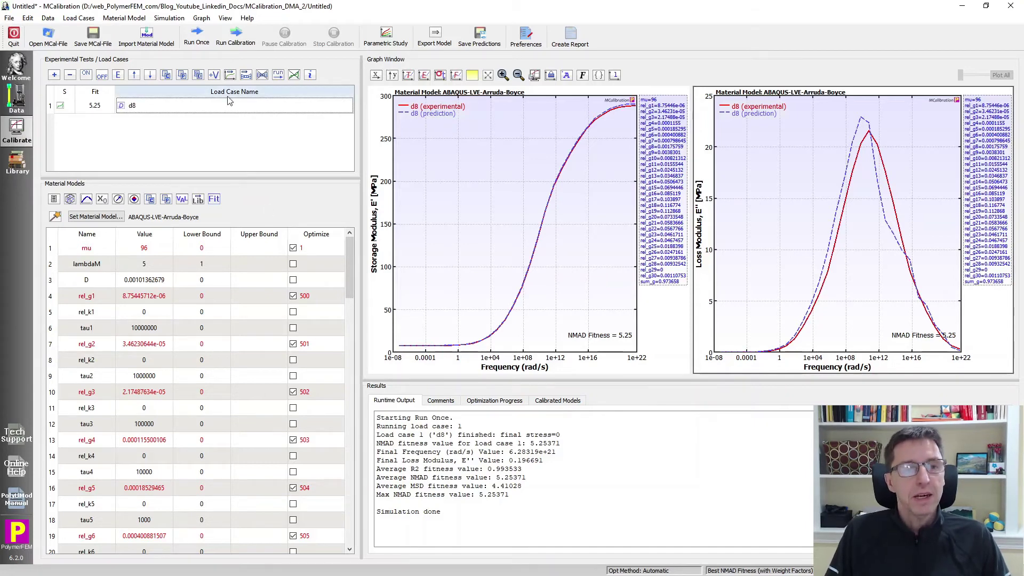
{"action": "left_click", "coordinate": [244, 35]}
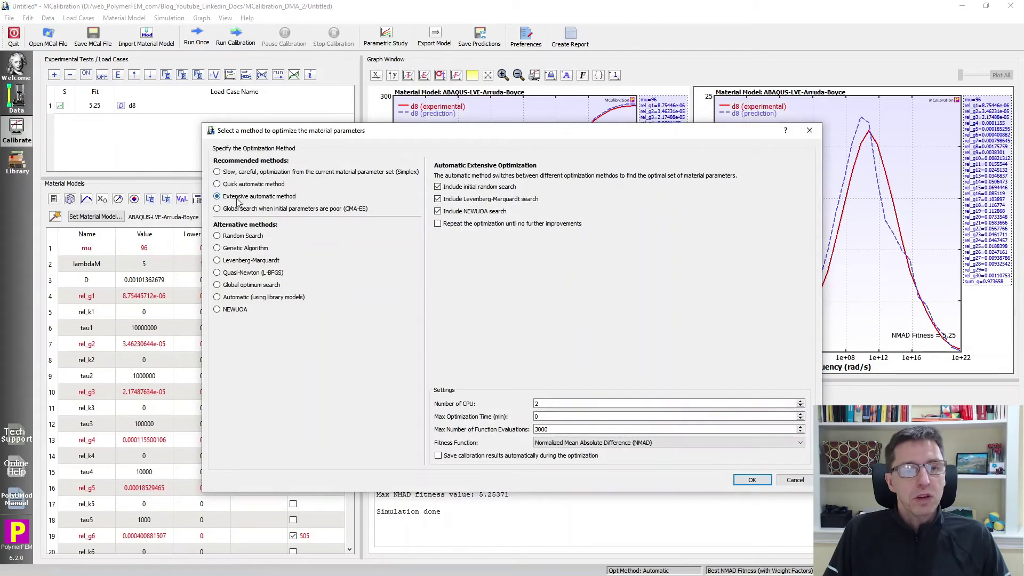
Step: Run the extensive optimization repeated until no improvement, reaching NMAD 1.27, and view fitness progress
{"action": "left_click", "coordinate": [439, 226]}
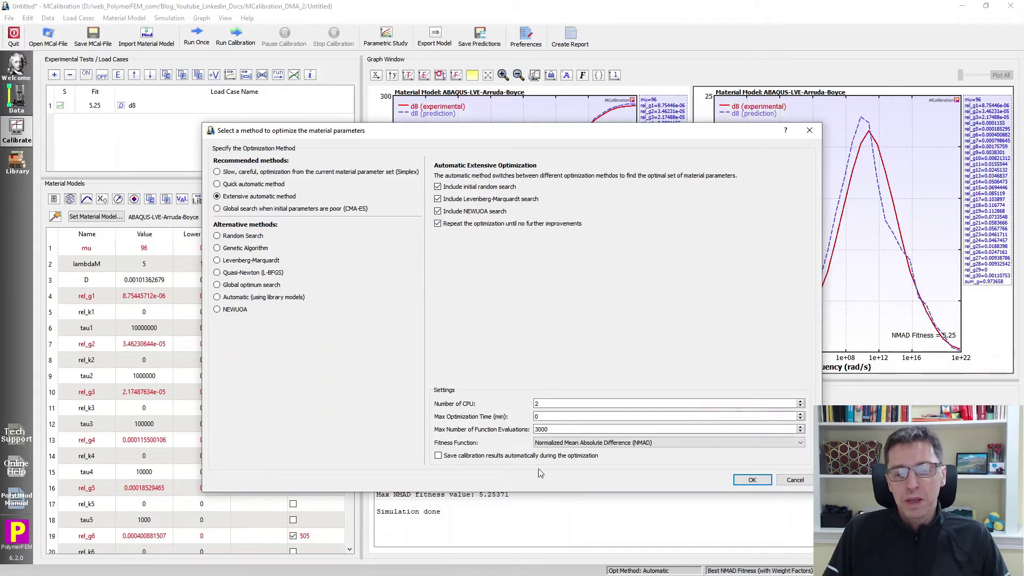
{"action": "left_click", "coordinate": [753, 480]}
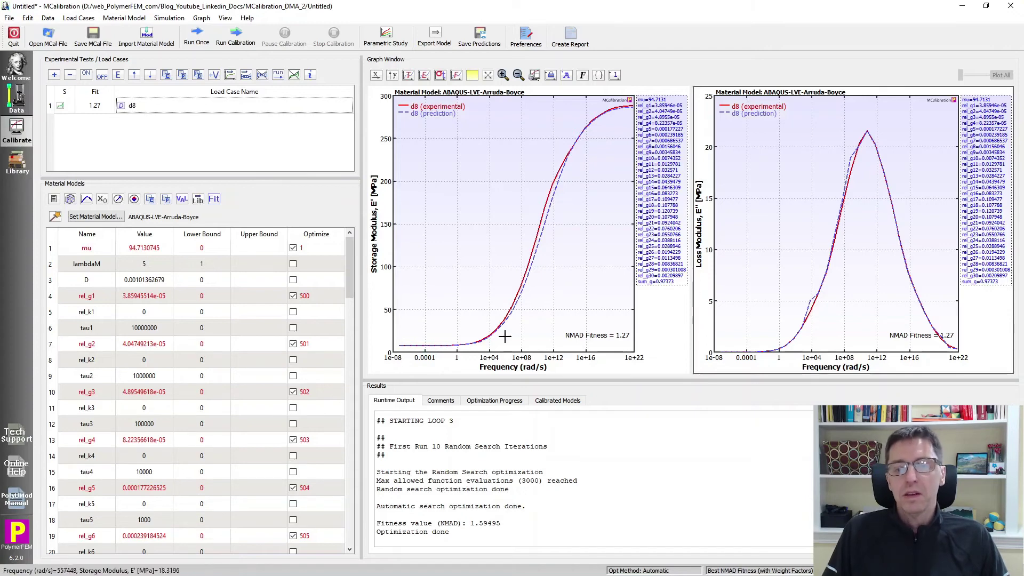
{"action": "left_click", "coordinate": [507, 400]}
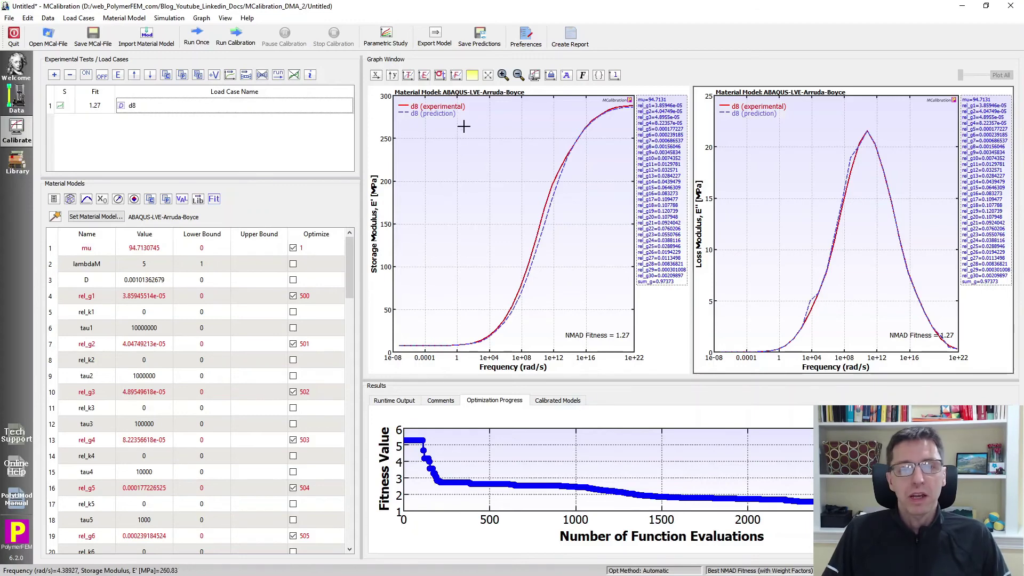
{"action": "left_click", "coordinate": [435, 37]}
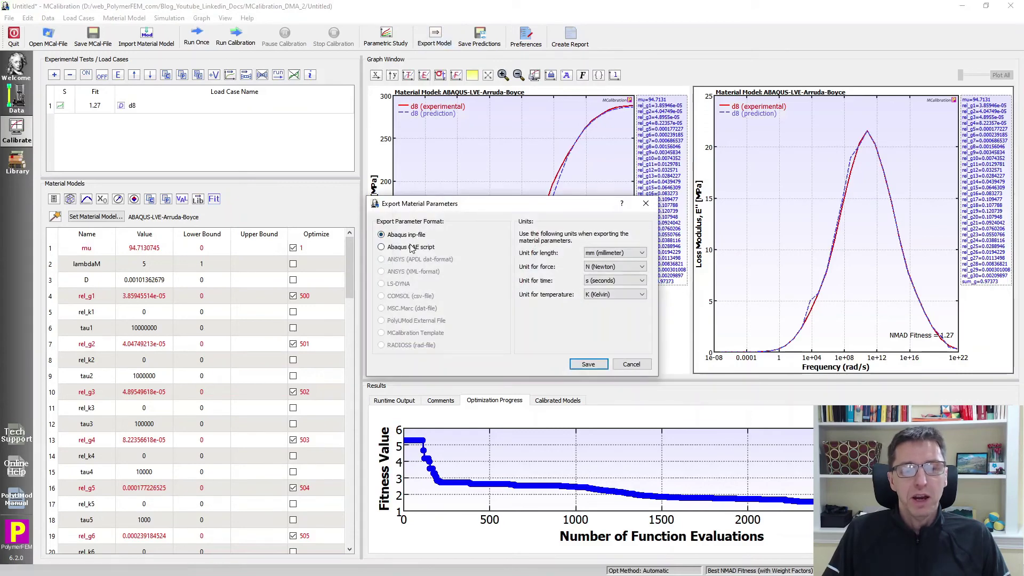
Step: Save the calibrated parameters as an Abaqus inp file in mm, N, s and K units
{"action": "left_click", "coordinate": [590, 369]}
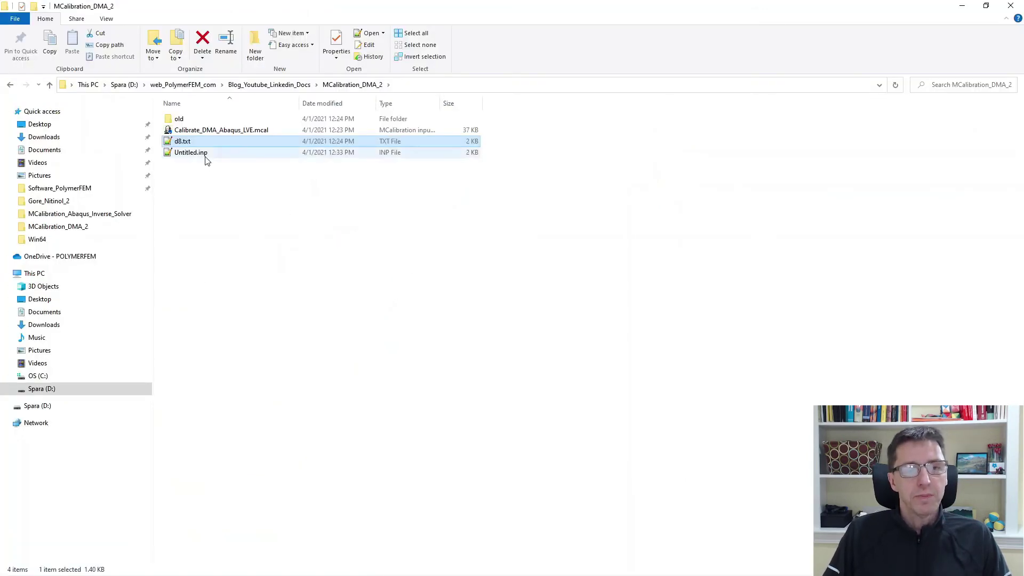
Step: Inspect the exported Arruda-Boyce Prony material in Untitled.inp, then minimize Notepad++
{"action": "double_click", "coordinate": [206, 156]}
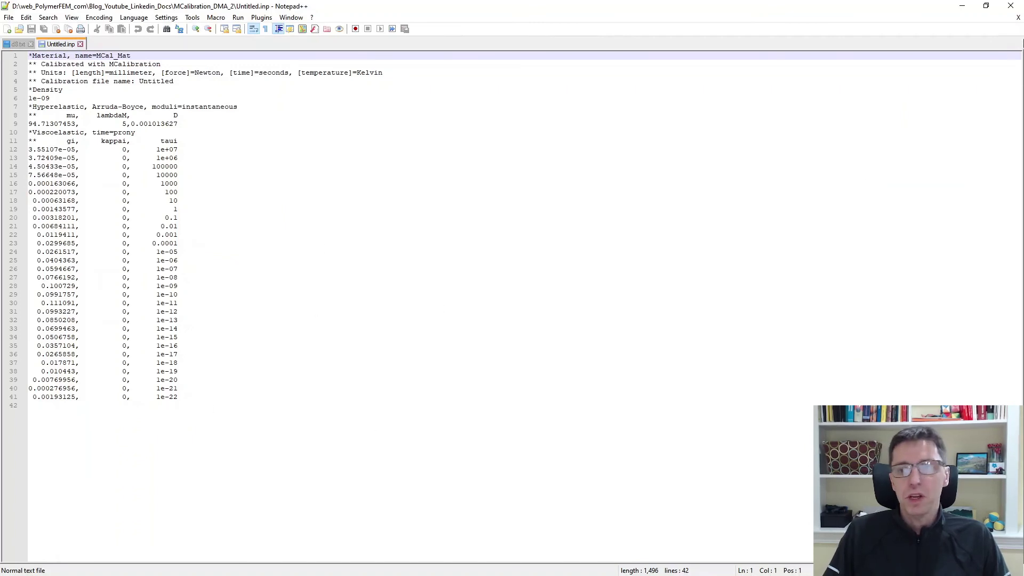
{"action": "left_click", "coordinate": [962, 6]}
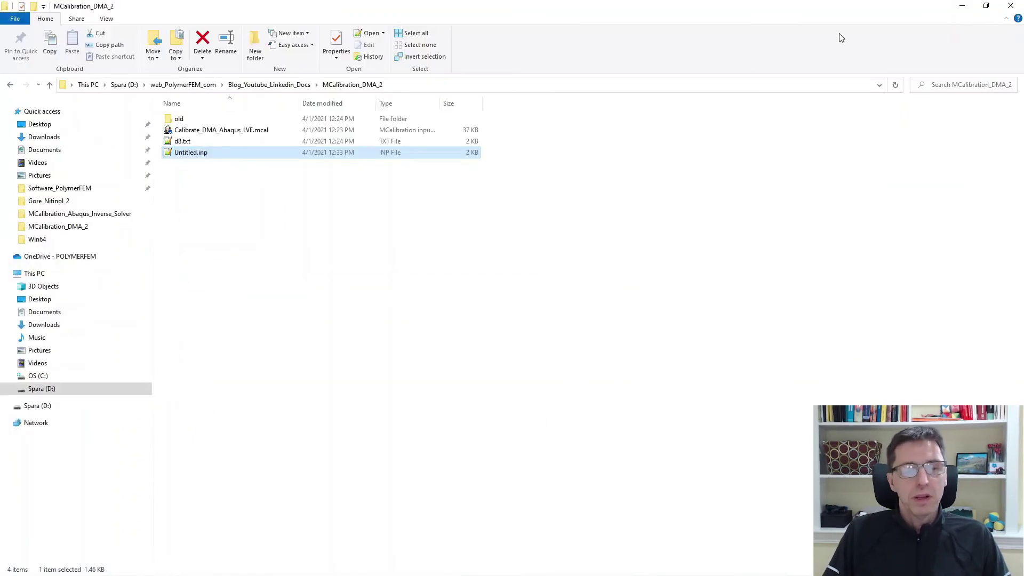